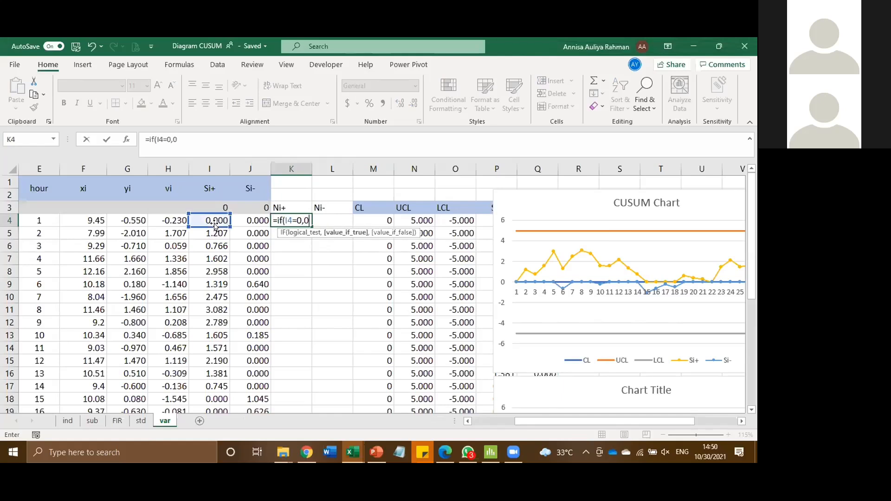
type(",")
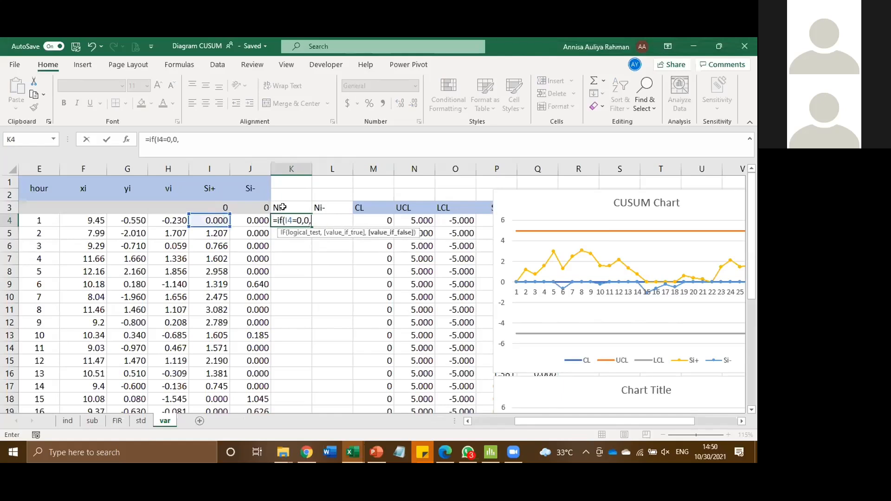
key("BackSpace")
key("BackSpace")
key("BackSpace")
key("BackSpace")
key("BackSpace")
key("BackSpace")
key("BackSpace")
key("BackSpace")
key("BackSpace")
key("BackSpace")
key("BackSpace")
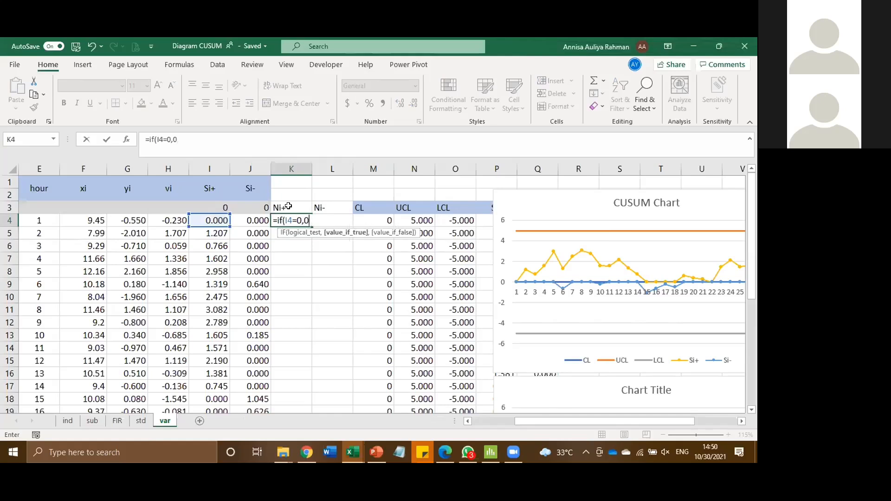
key("Return")
Place the Ni+ and Ni- headings from row 3 one row higher, in K2:L2
left_click_drag(290, 204, 315, 206)
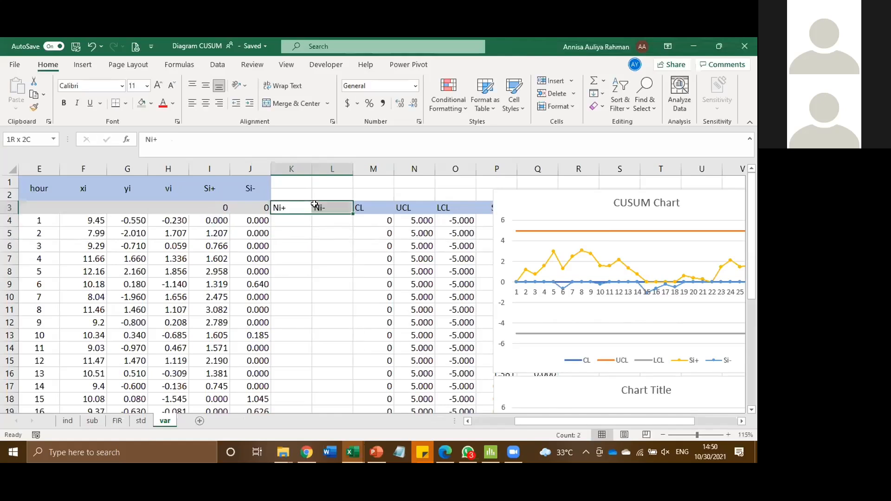
key("ctrl+c")
left_click(296, 194)
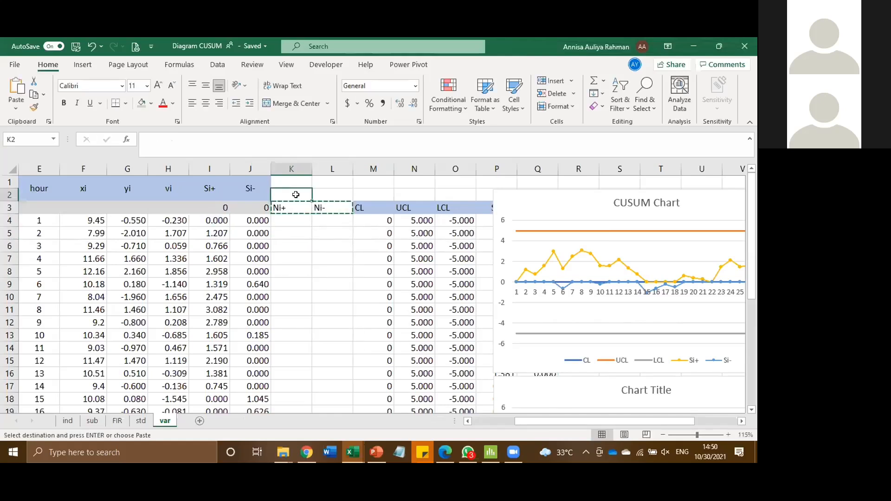
key("ctrl+v")
Copy the starting zeros of Si+ and Si- from I3:J3 into K3:L3 below the Ni+ and Ni- headings
left_click(291, 207)
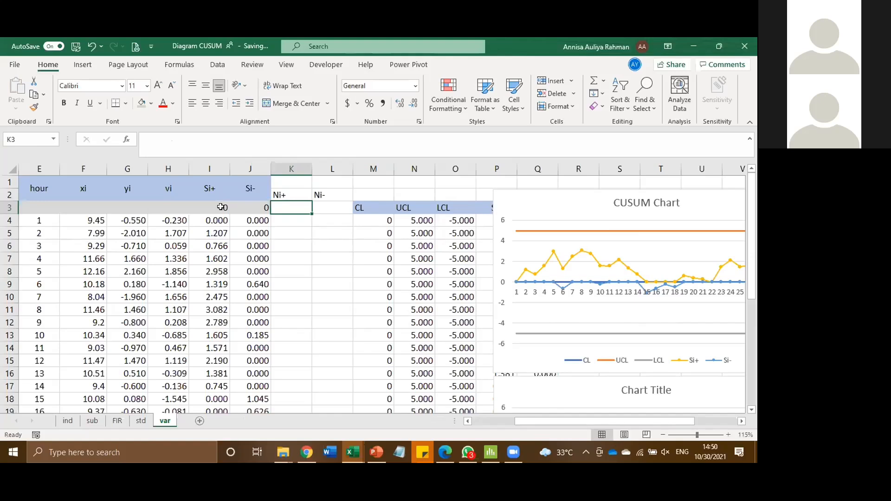
left_click_drag(226, 206, 250, 207)
key("ctrl+v")
key("ctrl+c")
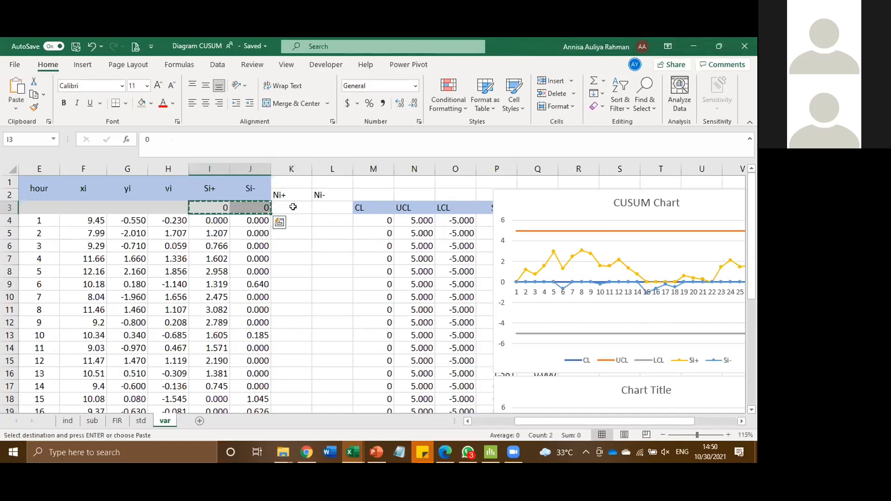
left_click(287, 207)
key("ctrl+v")
Enter =IF(I4=0,0,K3+1) in K4 and fill it down the Ni+ column for all hours
left_click(293, 220)
type("=if(")
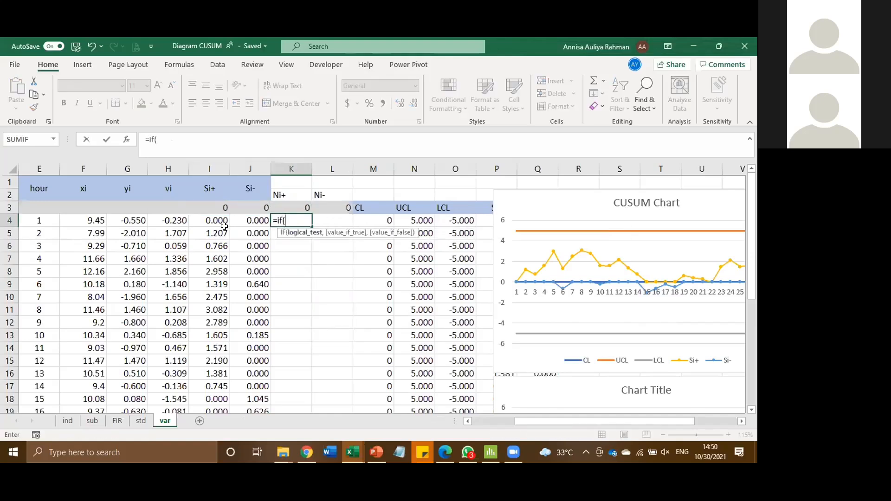
left_click(218, 221)
type("=0,0,")
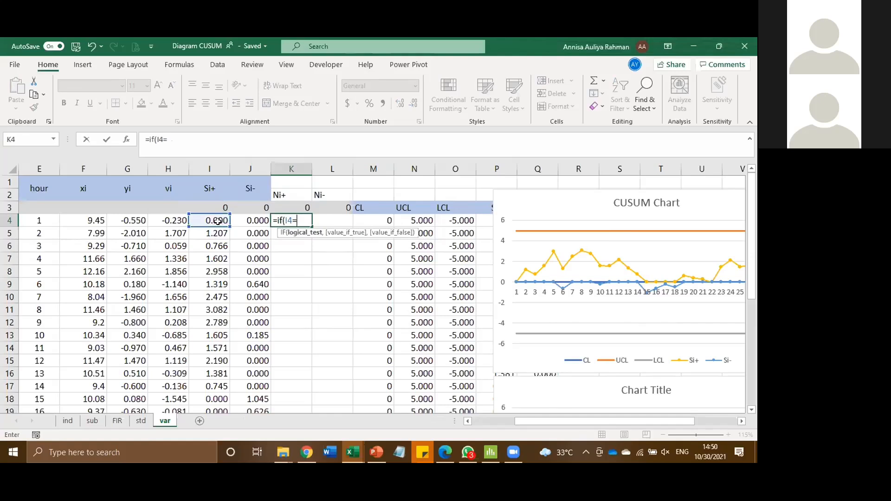
left_click(298, 205)
type("+1)")
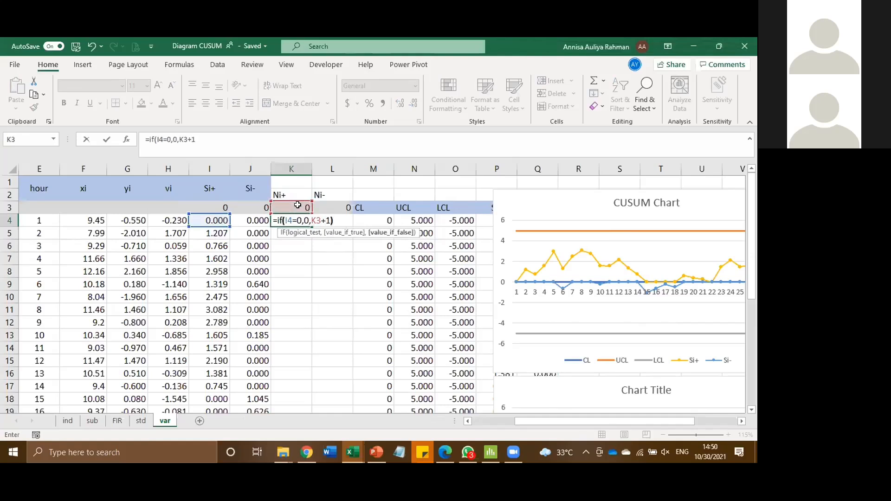
key("Return")
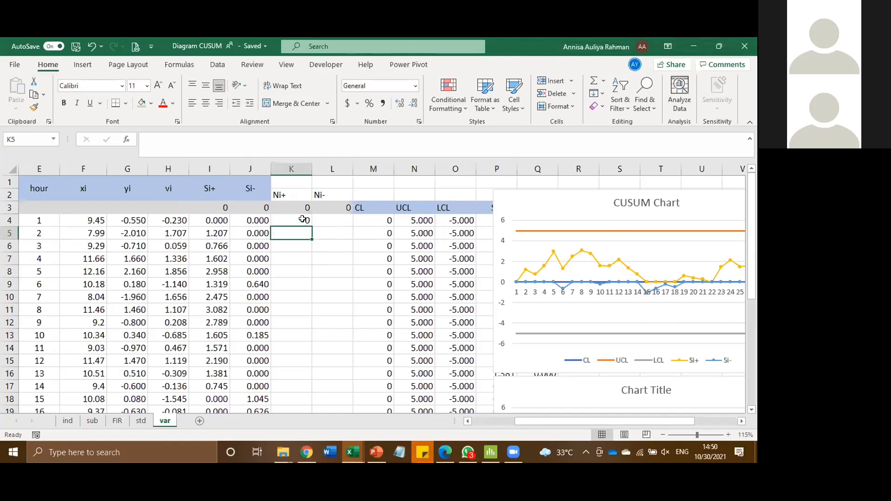
left_click(305, 221)
double_click(311, 224)
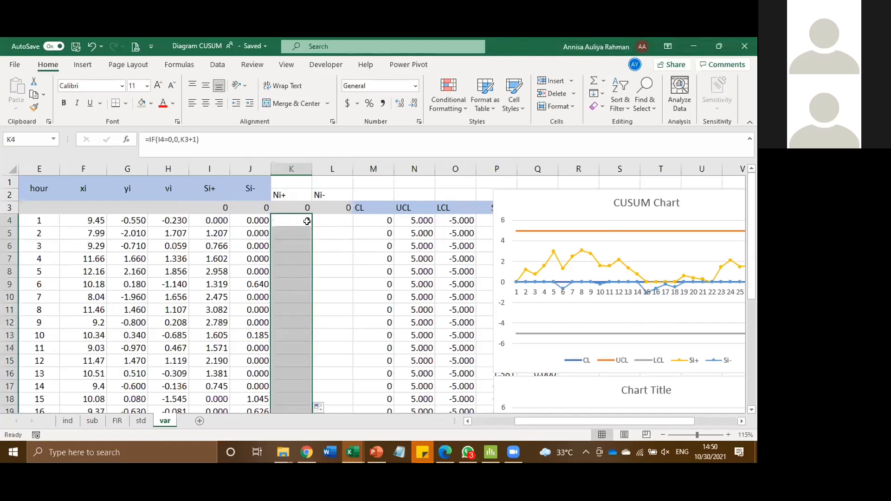
Copy the K4 formula across to L4 and fill it down the Ni- column for all hours
left_click(308, 222)
left_click_drag(309, 222, 337, 224)
left_click(337, 224)
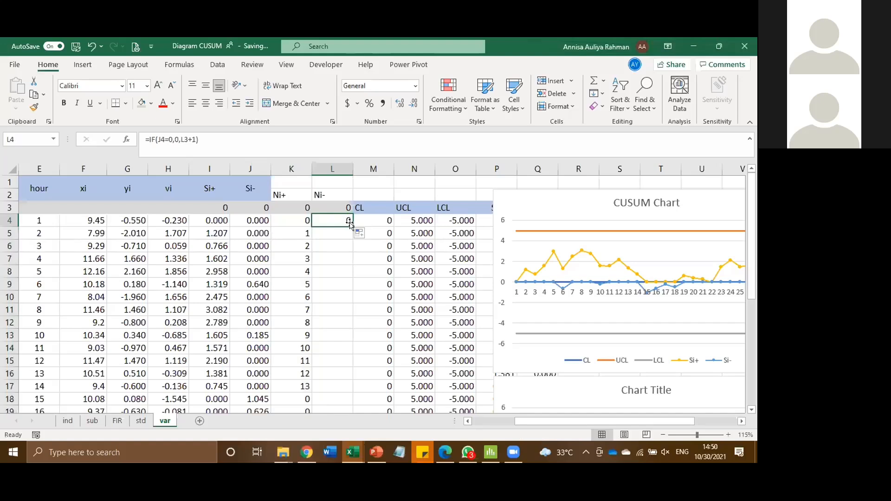
double_click(353, 226)
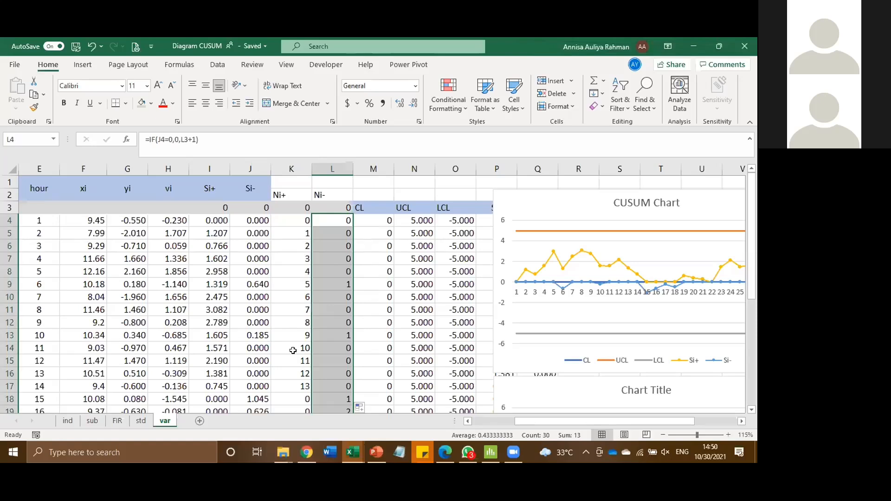
Look at the ind sheet, return to the var sheet and review the Ni+ and Ni- values down to hour 30
left_click(76, 411)
left_click(68, 421)
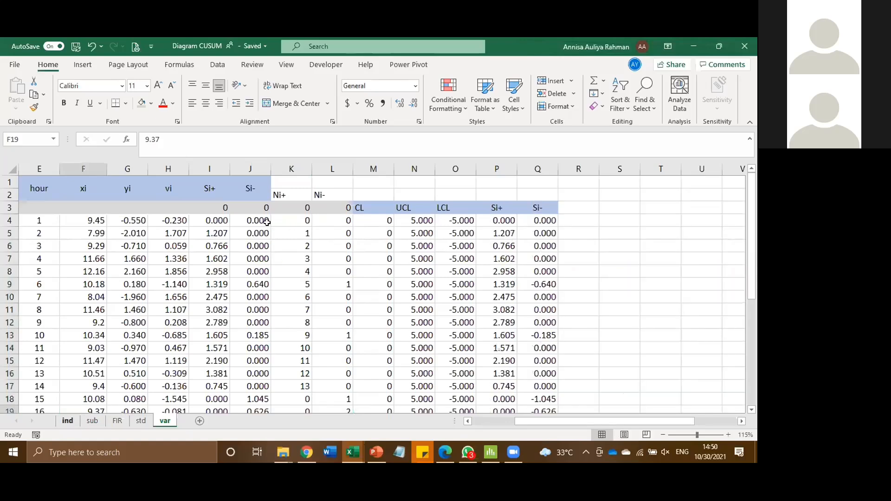
left_click(158, 421)
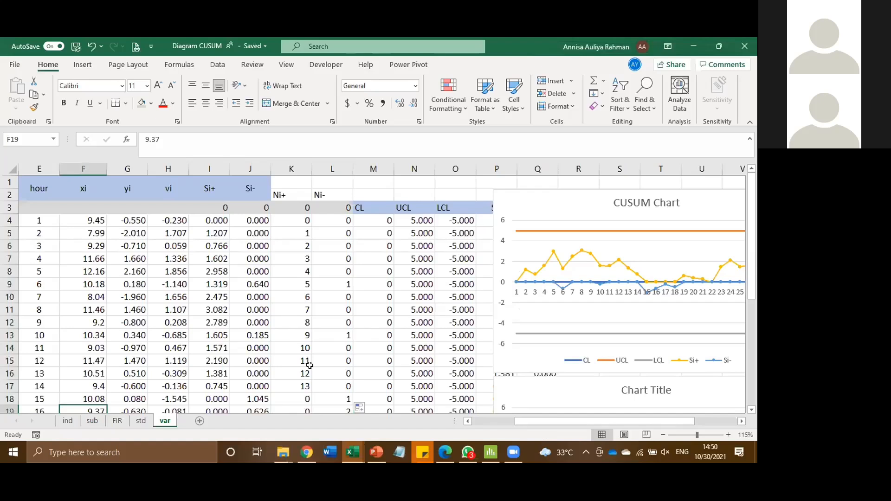
left_click(312, 368)
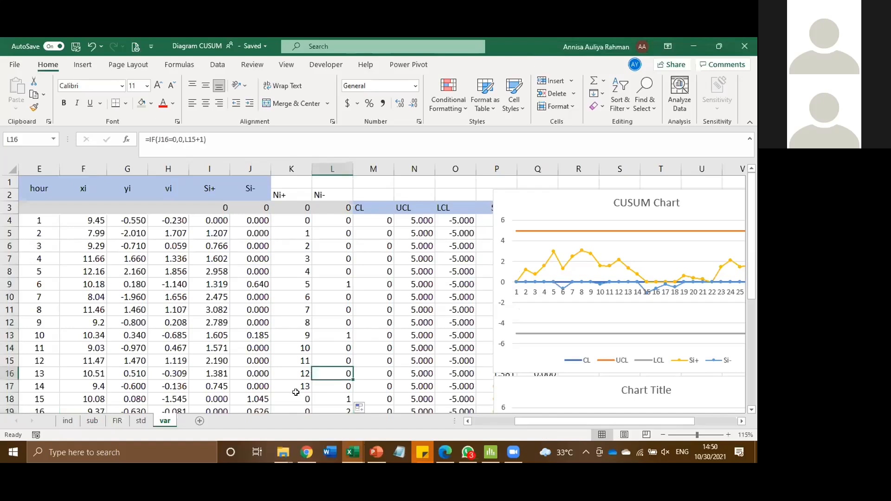
left_click(293, 176)
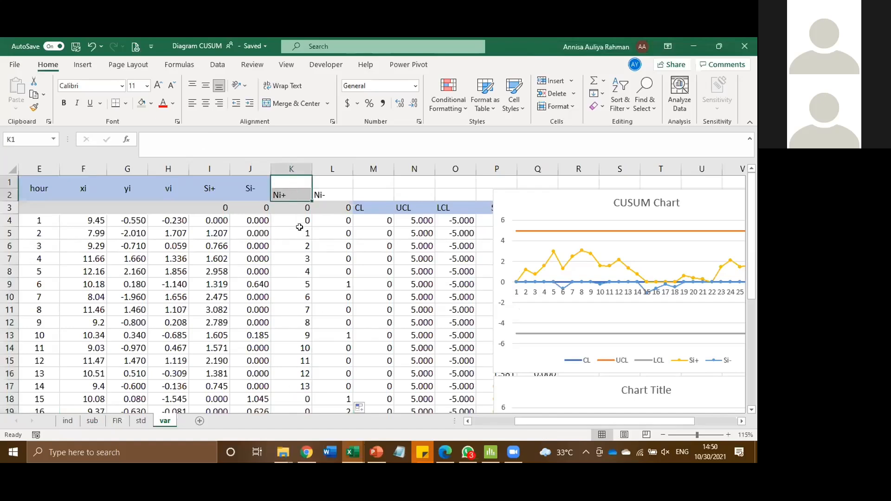
left_click(305, 244)
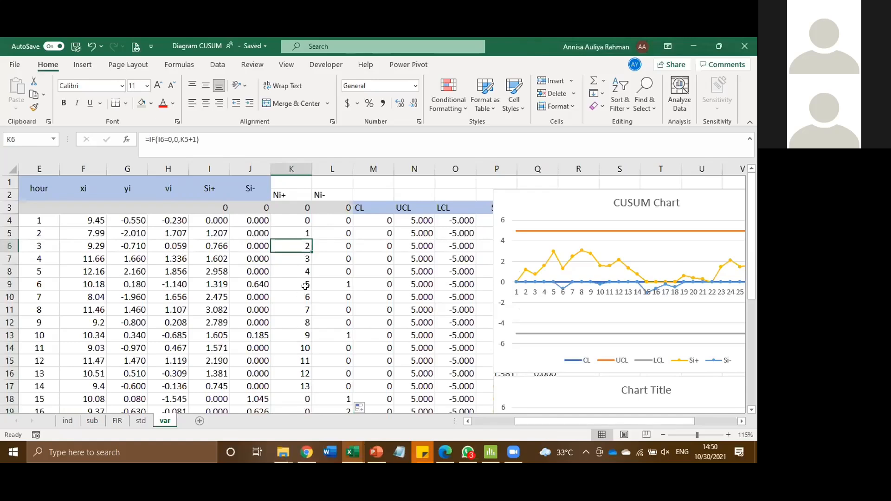
scroll(313, 265, "down", 2)
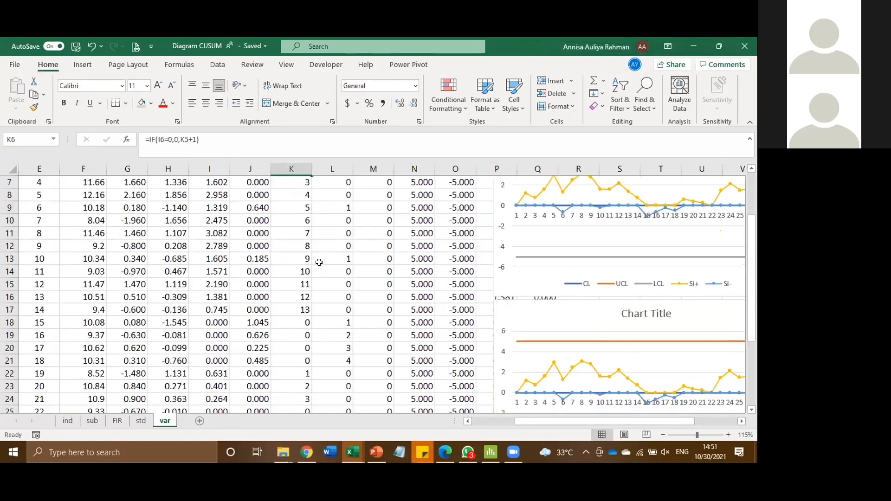
scroll(338, 267, "down", 2)
scroll(495, 242, "down", 2)
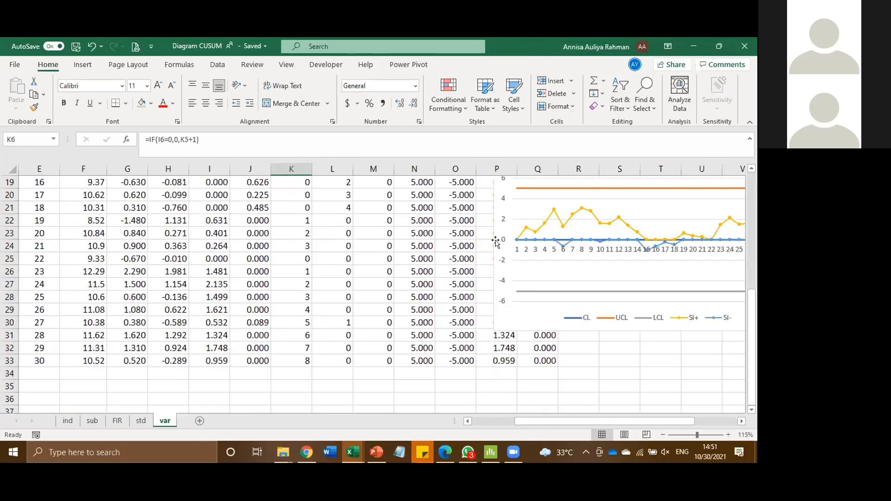
scroll(495, 242, "up", 6)
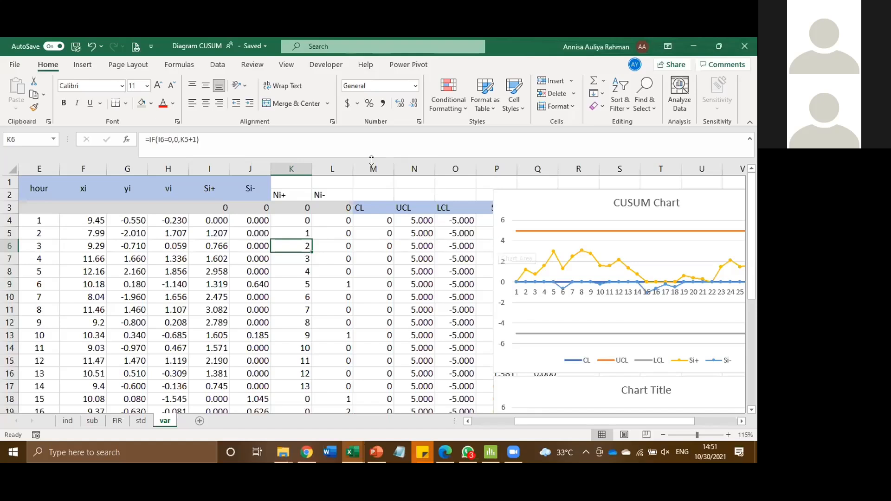
Inspect the Si- formula in cell J4 and its cell references
left_click(251, 220)
left_click(252, 138)
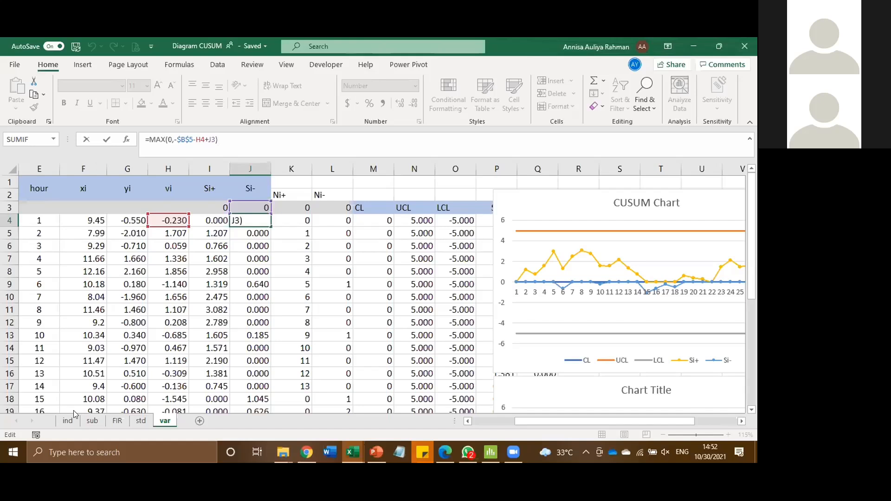
left_click(207, 248)
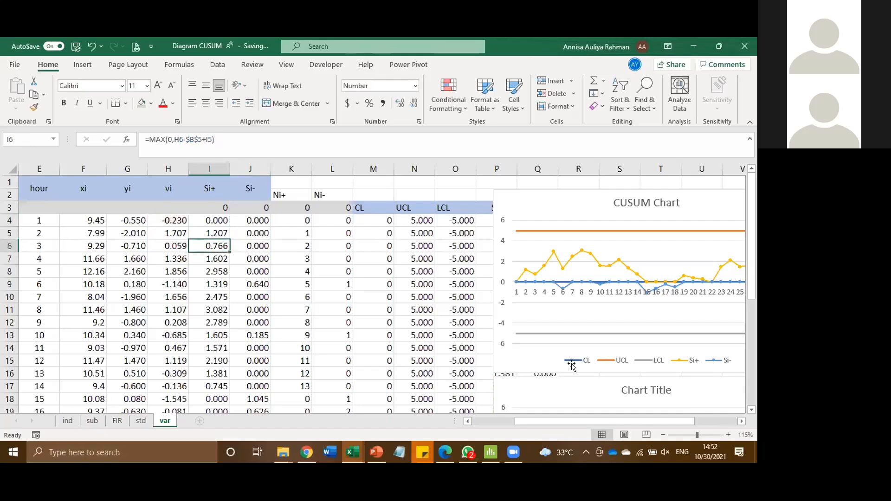
Examine the CUSUM Chart and the untitled chart beneath it on the var sheet, and open the ind sheet
left_click(525, 324)
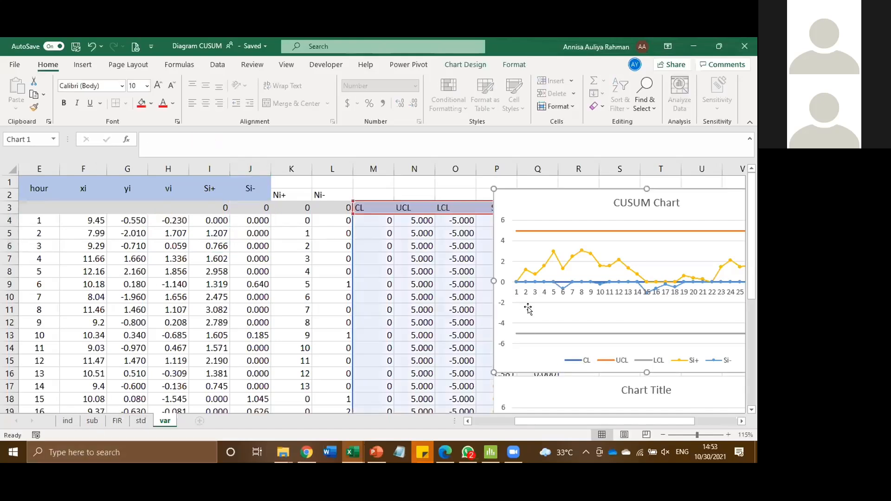
scroll(551, 315, "down", 3)
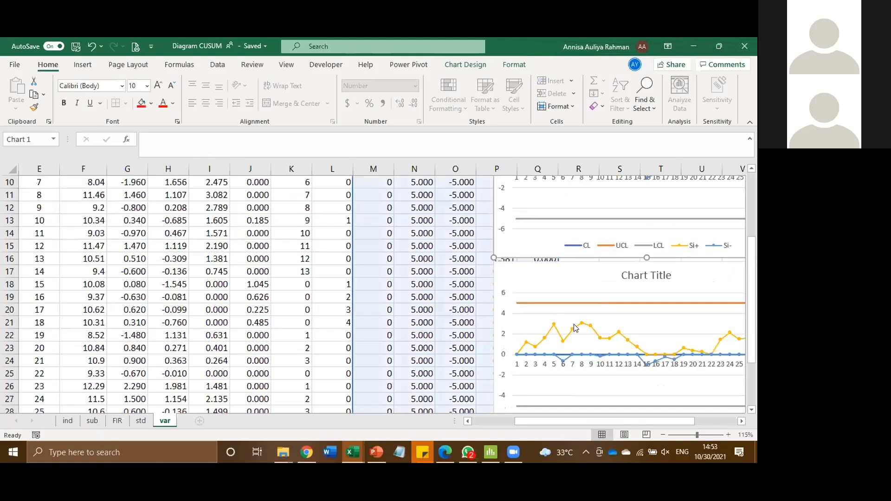
left_click(548, 296)
scroll(548, 295, "down", 2)
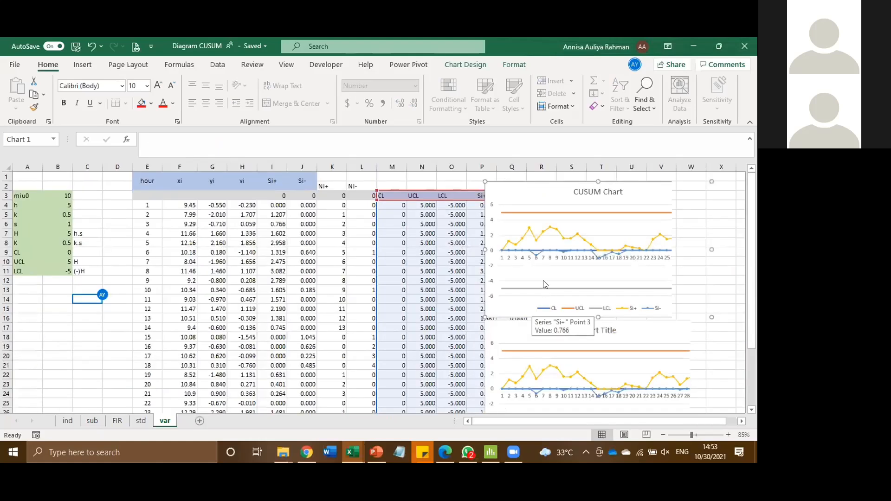
scroll(548, 285, "down", 1)
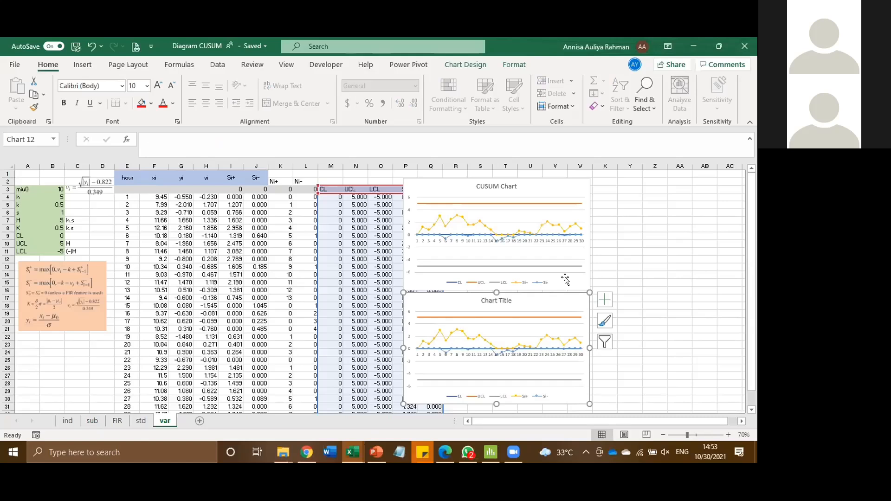
left_click(565, 278)
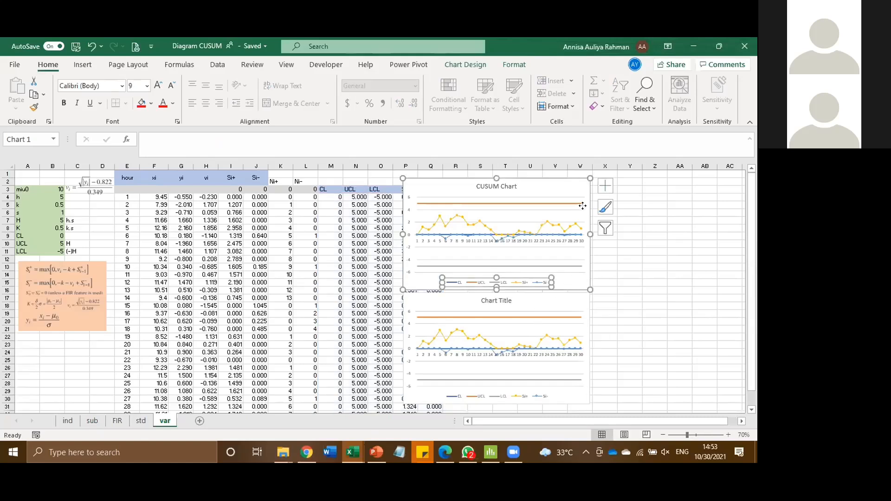
left_click(585, 195)
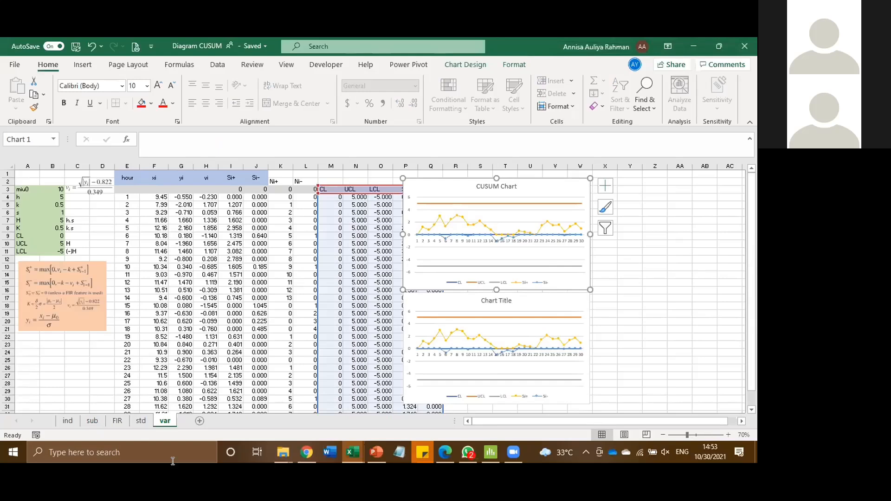
key("Delete")
key("Delete")
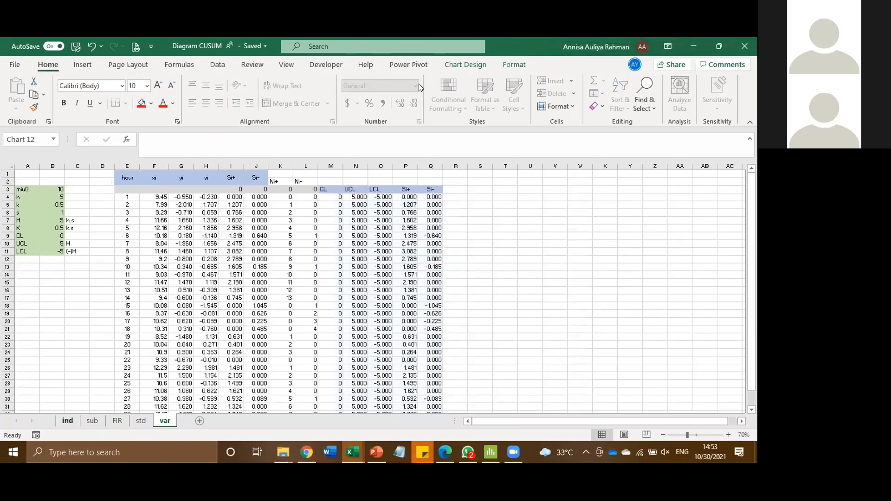
left_click(67, 420)
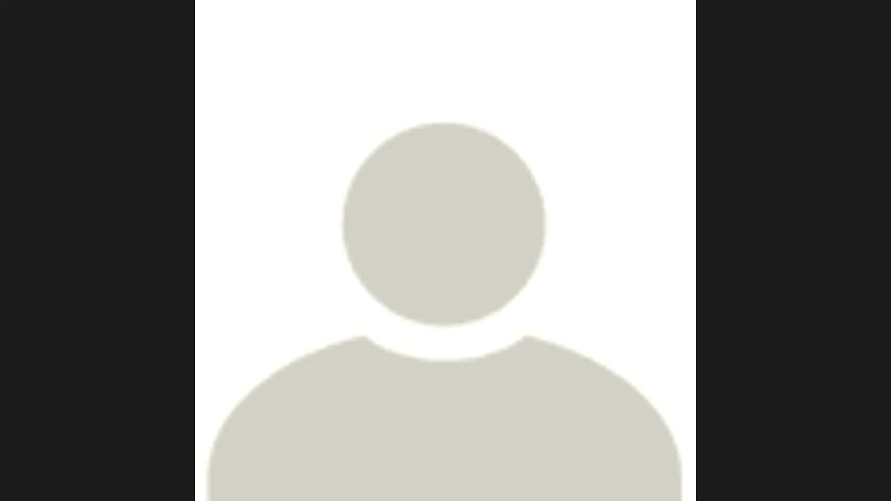